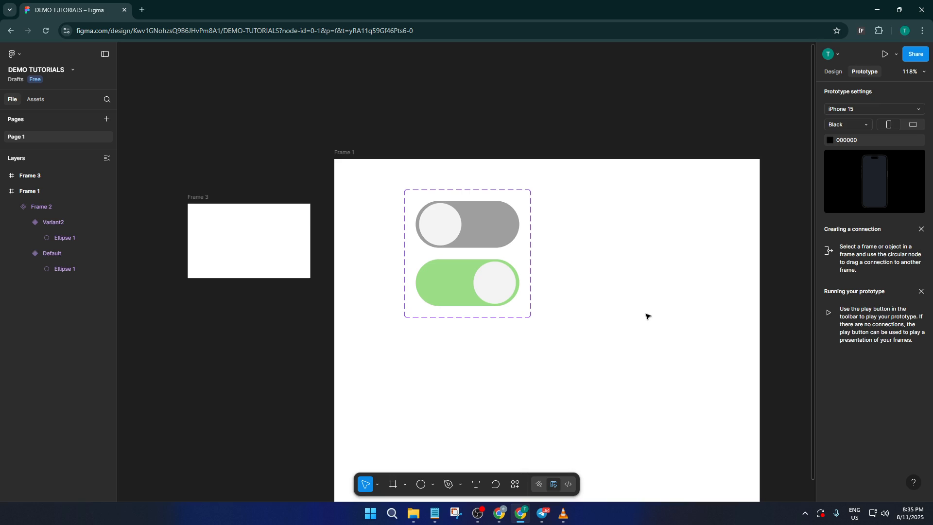
pyautogui.click(831, 72)
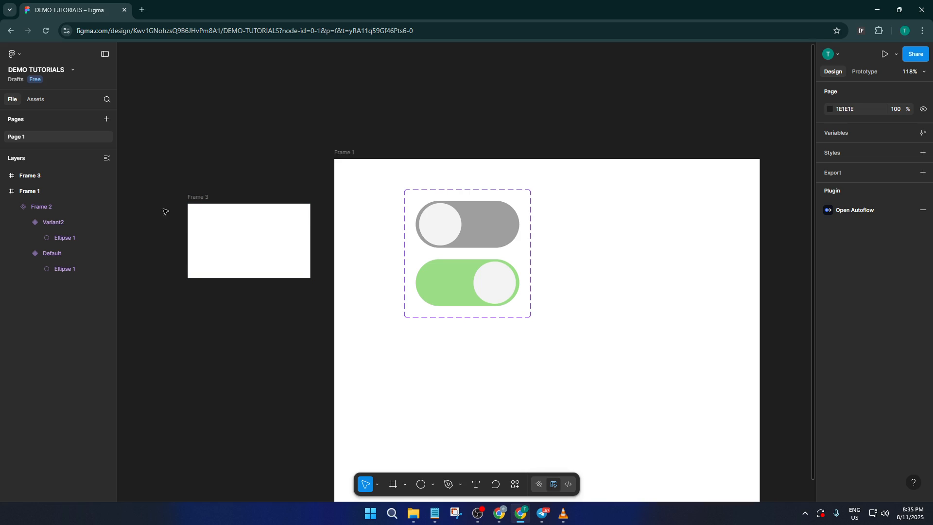
pyautogui.doubleClick(62, 222)
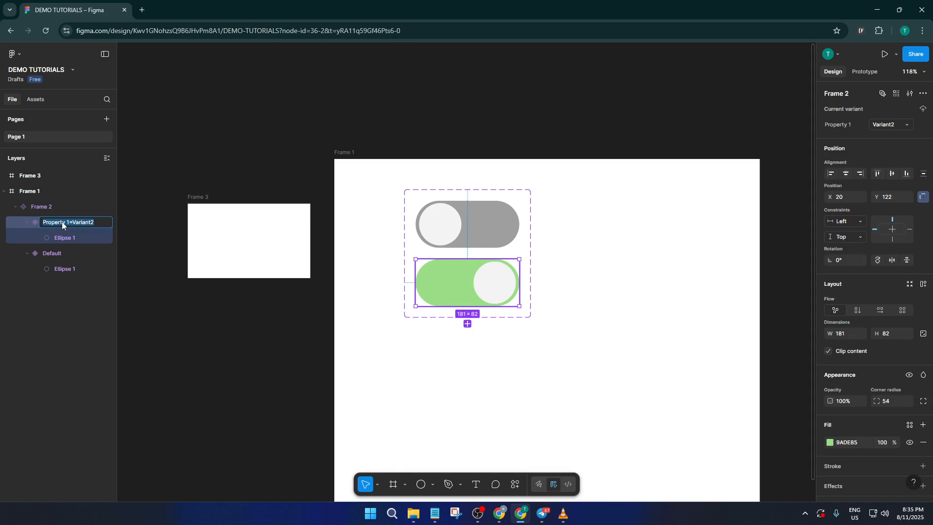
pyautogui.click(665, 233)
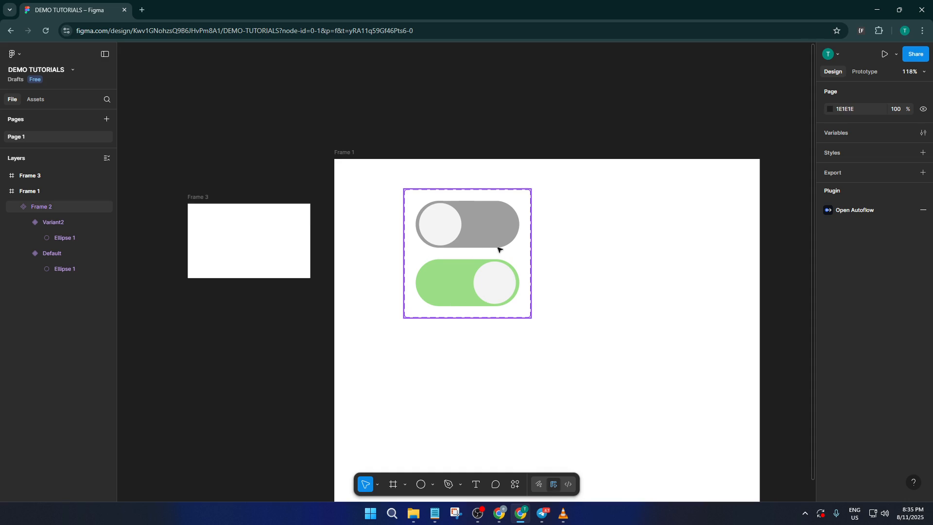
# - Connect the grey Default toggle variant to the green Variant2 with an On tap, Change to prototype interaction using Instant animation
pyautogui.click(474, 239)
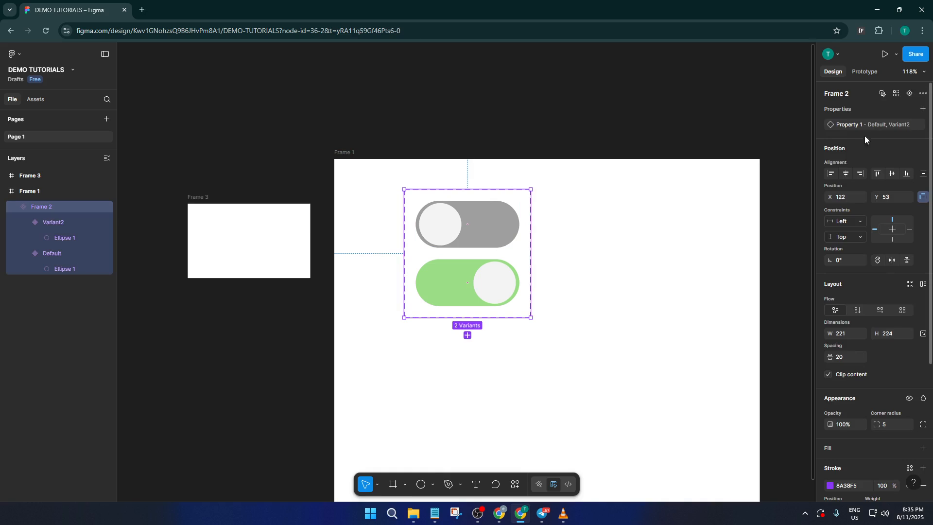
pyautogui.click(865, 73)
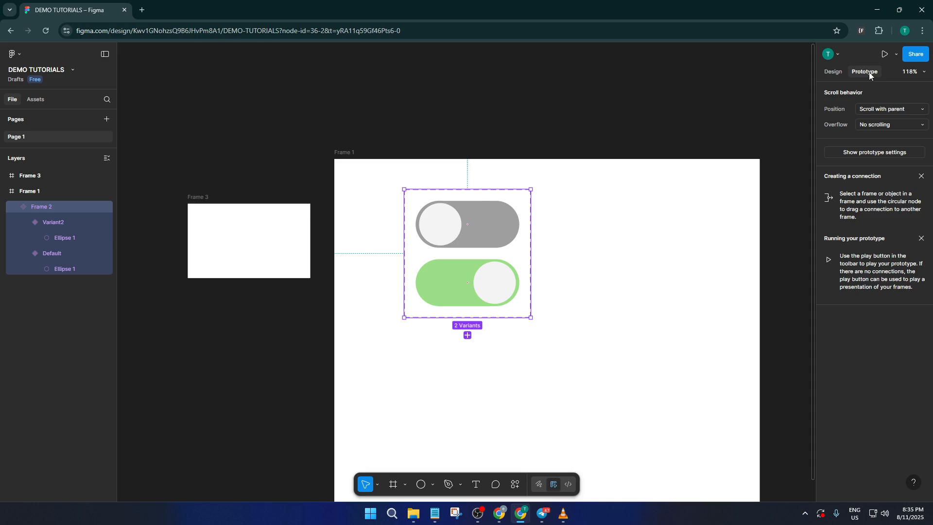
pyautogui.click(491, 229)
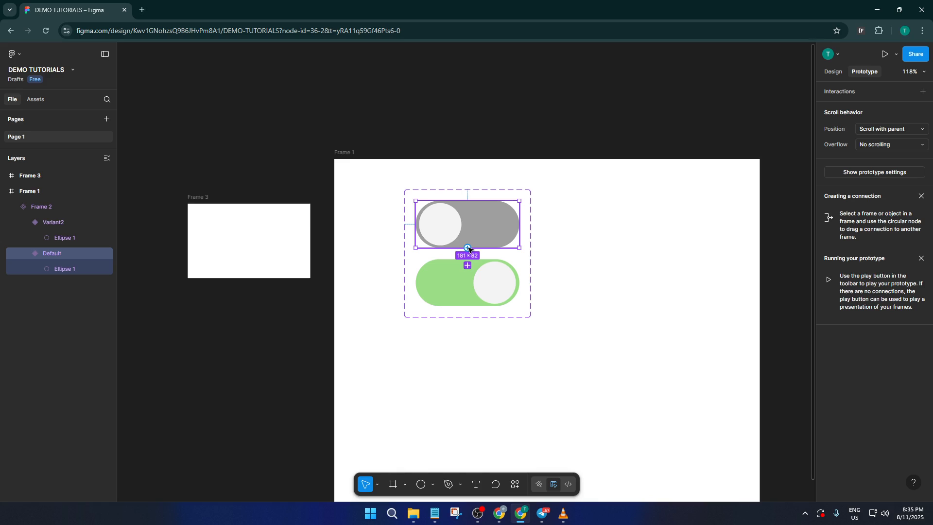
pyautogui.moveTo(468, 248)
pyautogui.mouseDown()
pyautogui.moveTo(483, 267)
pyautogui.moveTo(450, 268)
pyautogui.moveTo(467, 264)
pyautogui.moveTo(469, 249)
pyautogui.mouseUp()
pyautogui.moveTo(469, 249); pyautogui.dragTo(458, 269)
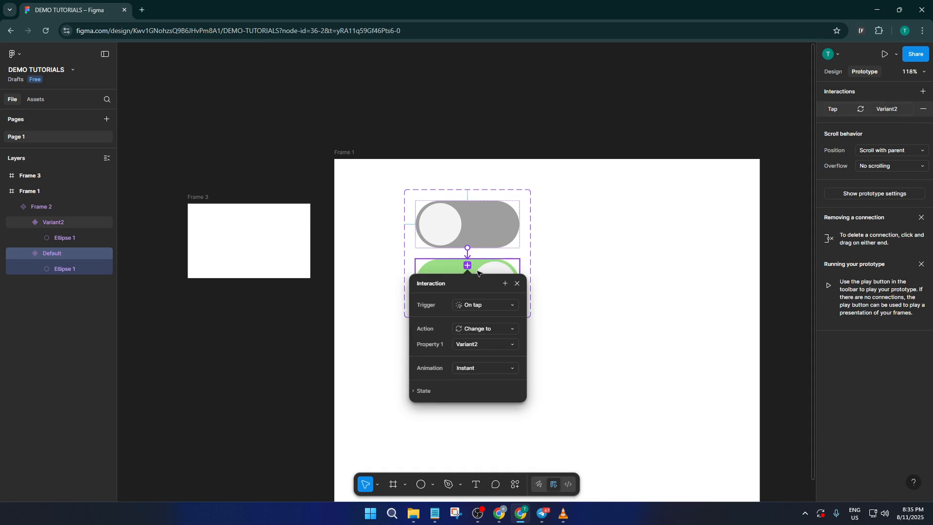
pyautogui.click(491, 305)
pyautogui.click(491, 304)
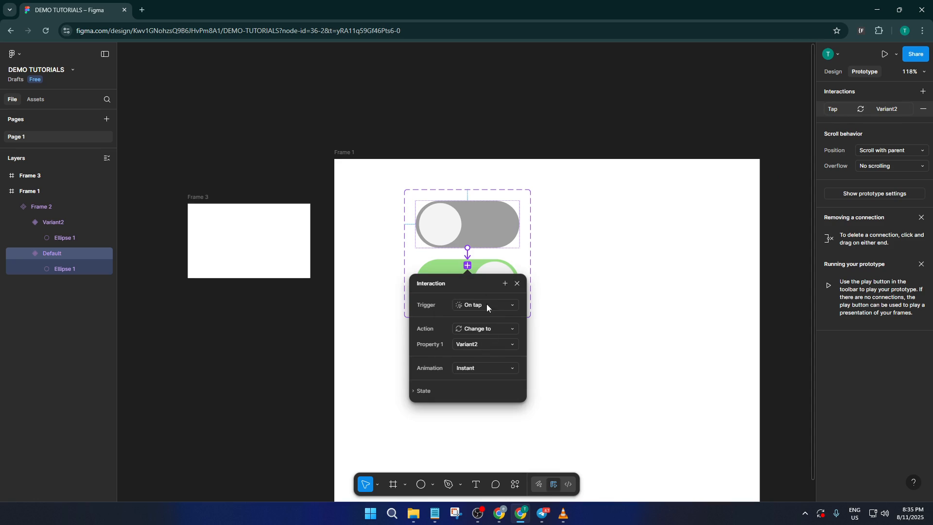
pyautogui.click(492, 331)
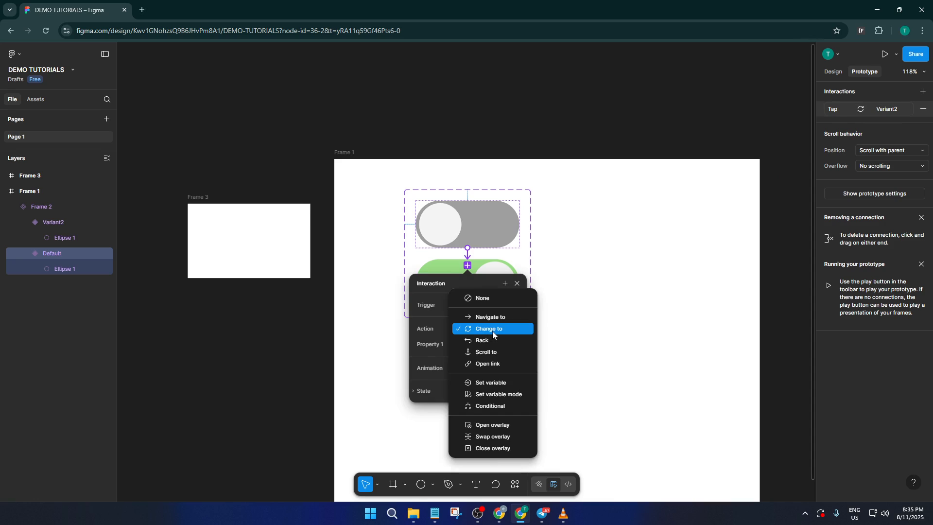
pyautogui.click(492, 331)
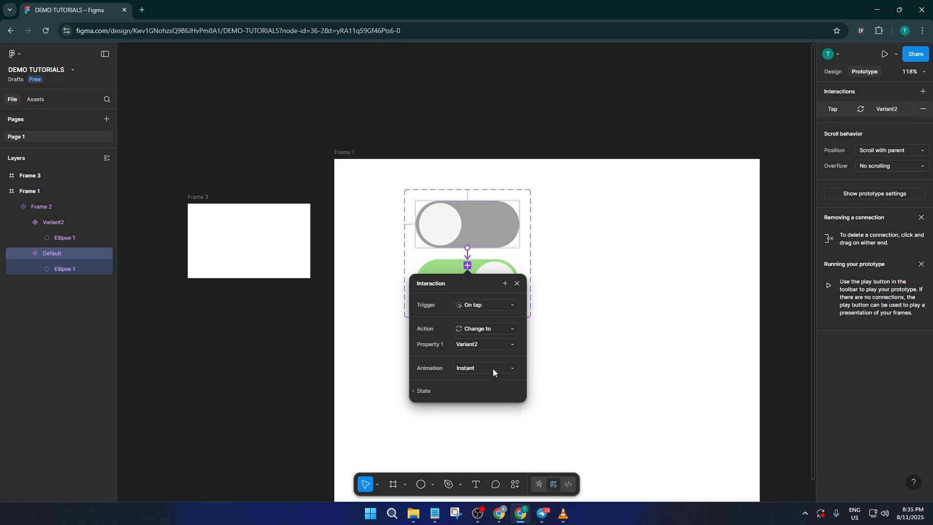
# - Connect the green Variant2 back to the grey Default variant with an On tap, Change to interaction, and check both connections
pyautogui.click(485, 266)
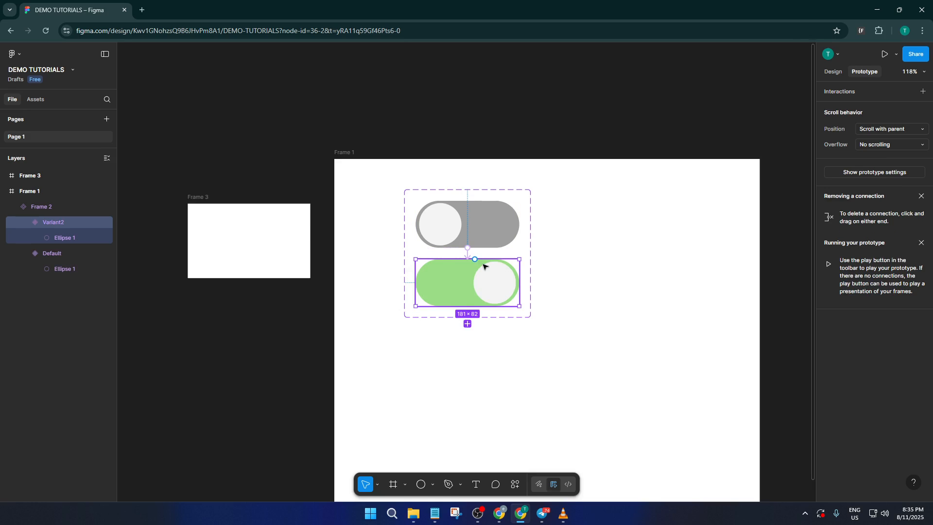
pyautogui.moveTo(475, 259); pyautogui.dragTo(478, 241)
pyautogui.click(480, 241)
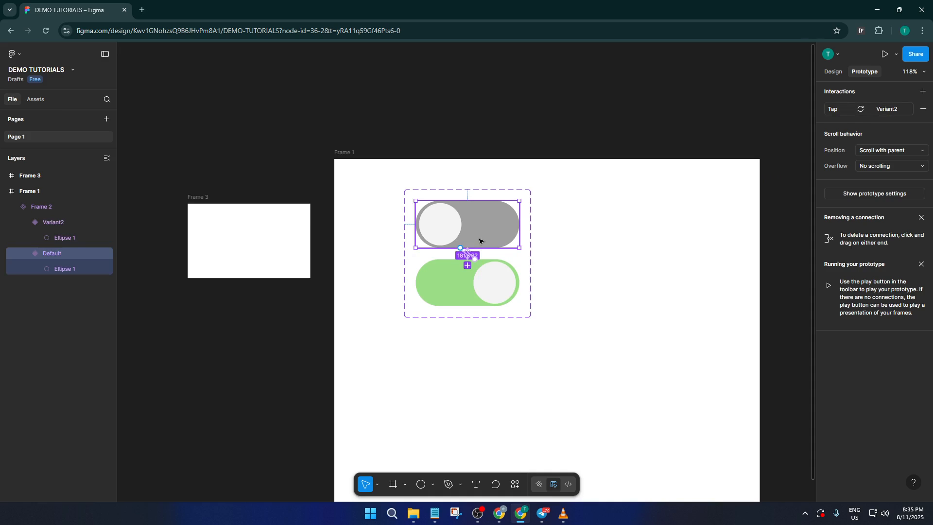
pyautogui.click(476, 267)
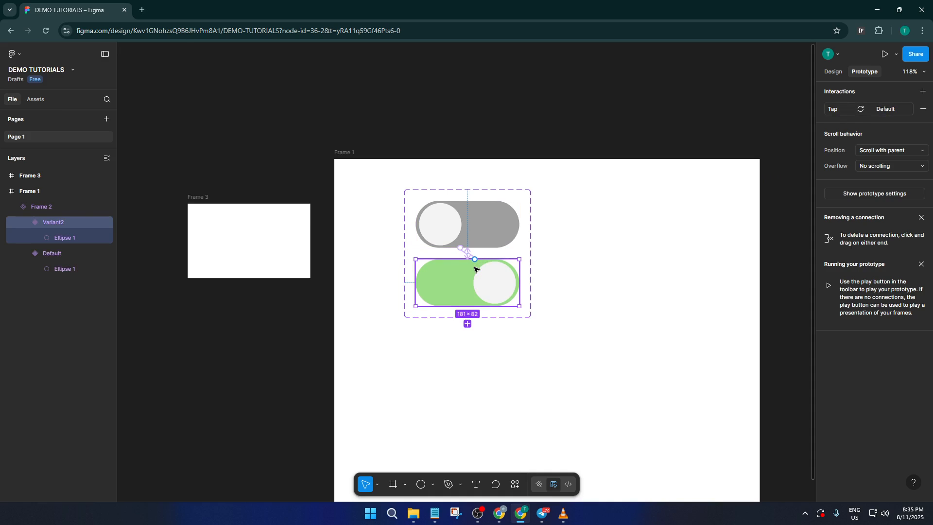
pyautogui.click(470, 257)
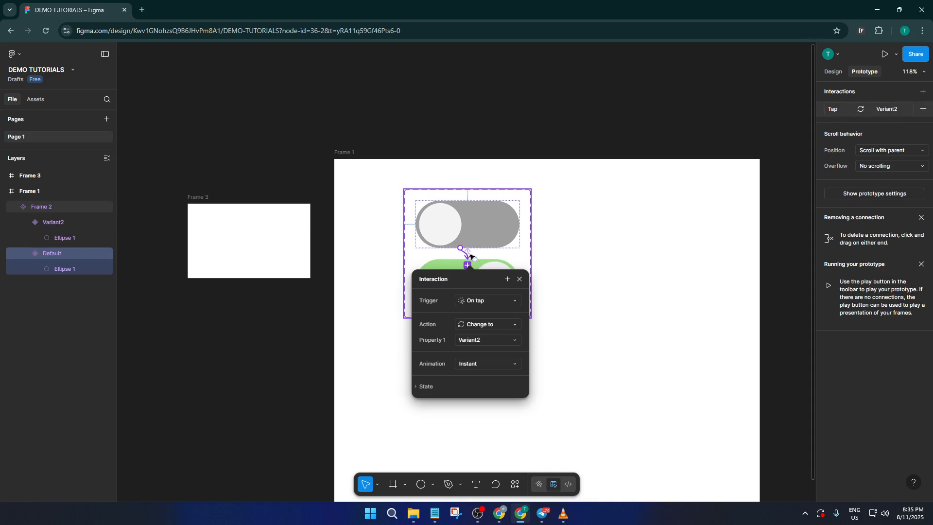
pyautogui.click(475, 258)
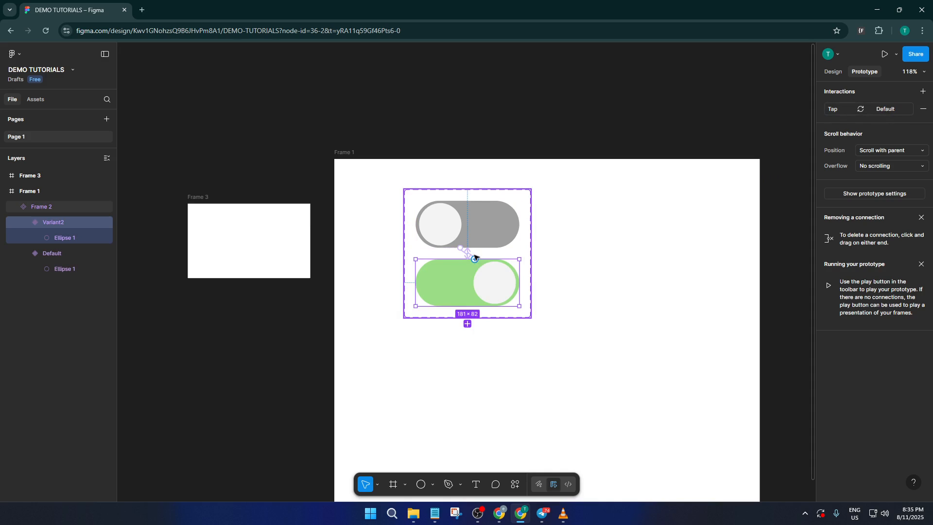
pyautogui.click(469, 254)
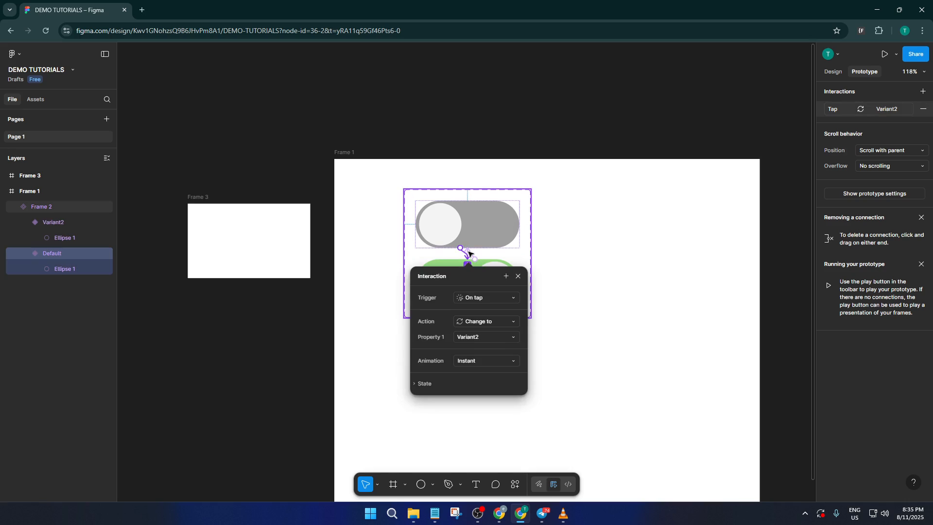
pyautogui.click(471, 254)
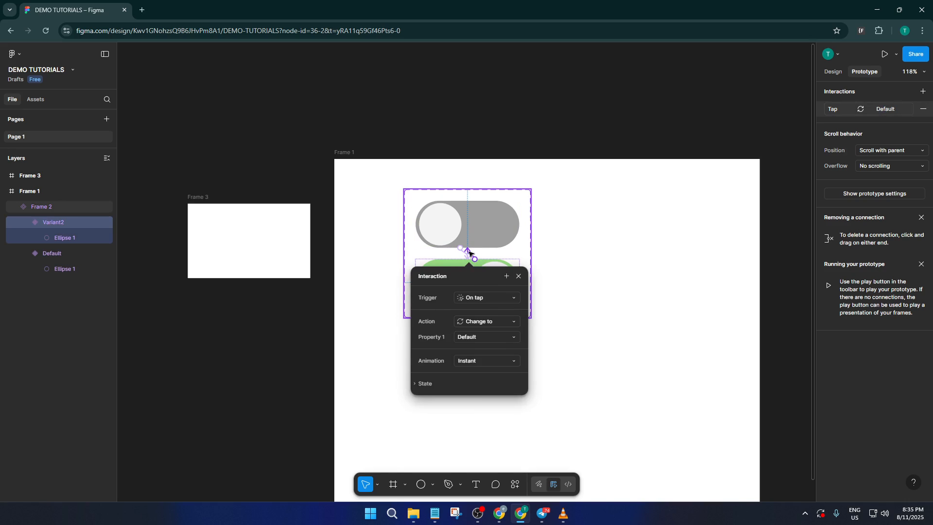
pyautogui.click(568, 255)
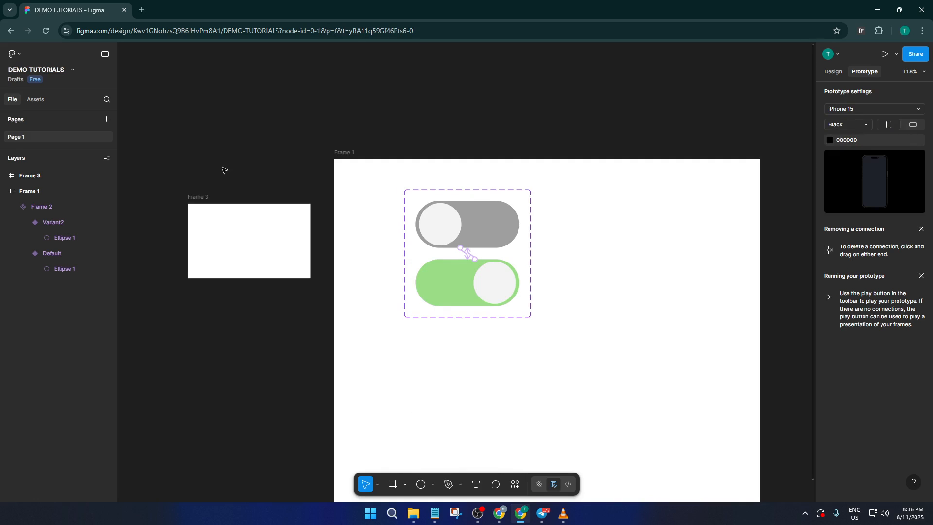
# - Place an instance of this file's Frame 2 toggle component inside Frame 3
pyautogui.click(39, 99)
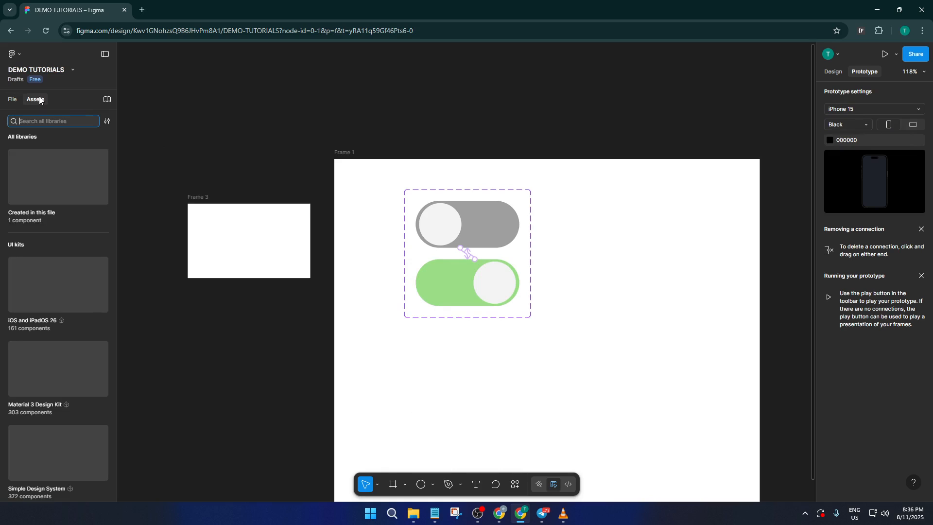
pyautogui.click(36, 165)
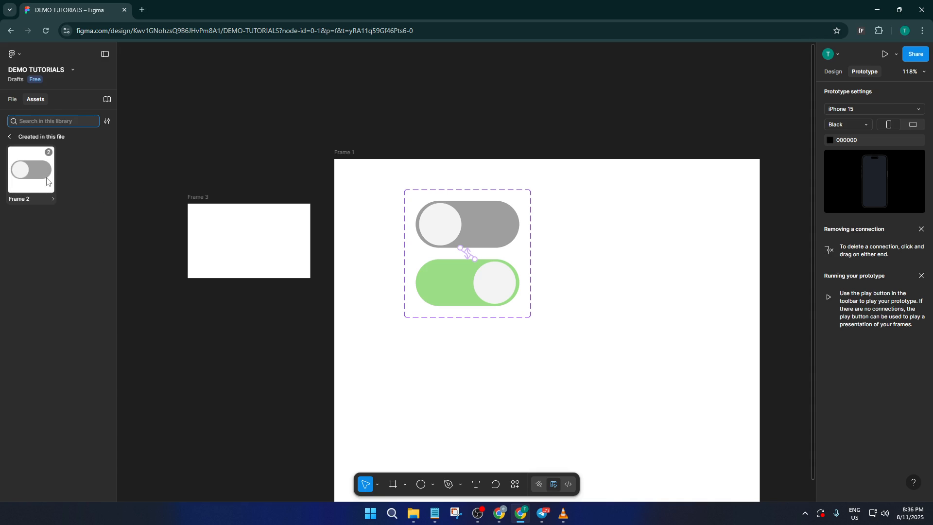
pyautogui.moveTo(41, 180); pyautogui.dragTo(273, 261)
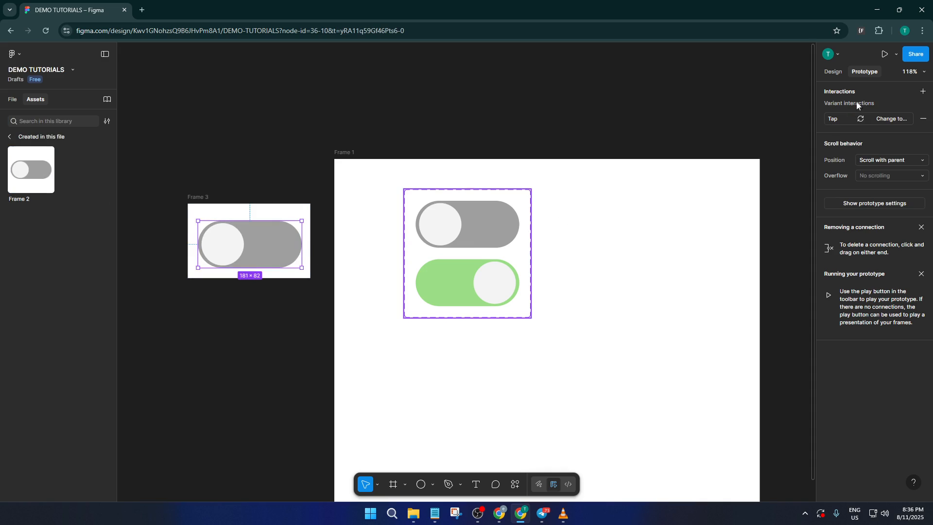
# - Preview the Frame 3 prototype and repeatedly toggle the switch between its grey and green states to test the interactions
pyautogui.click(897, 54)
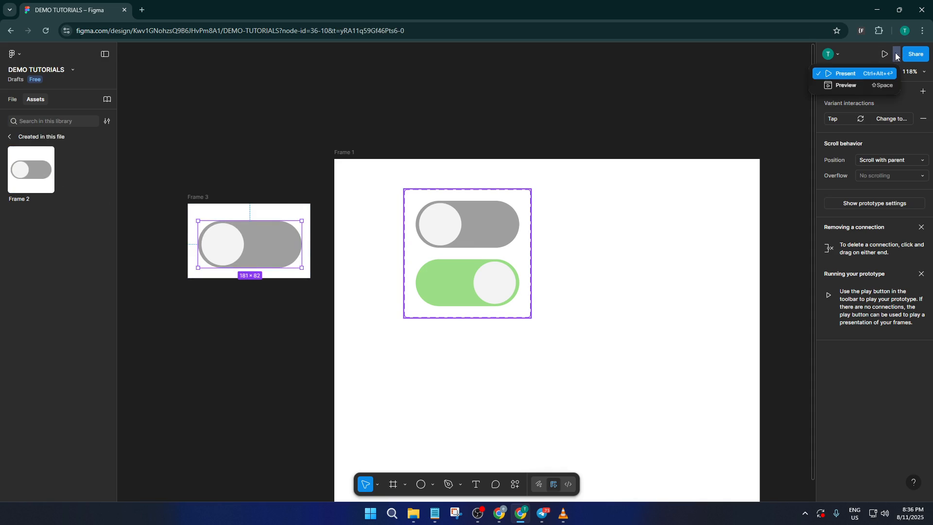
pyautogui.click(866, 85)
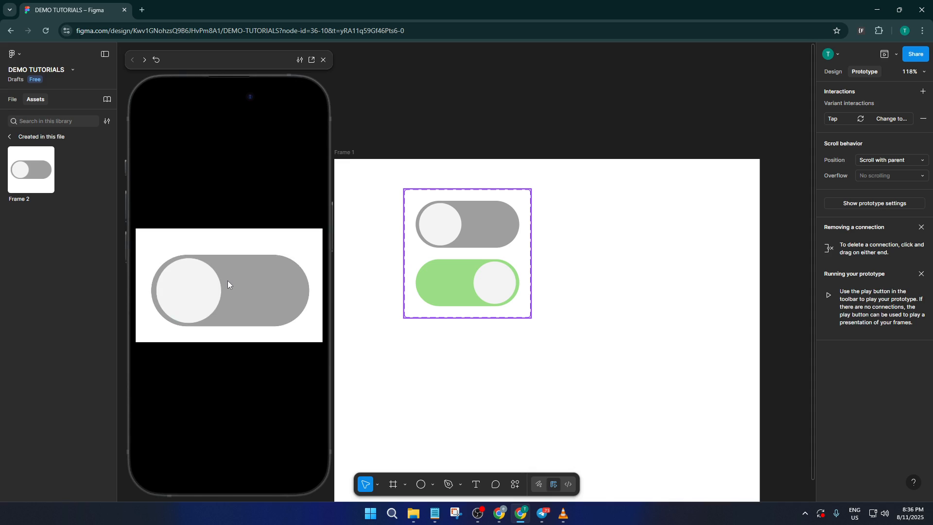
pyautogui.click(210, 287)
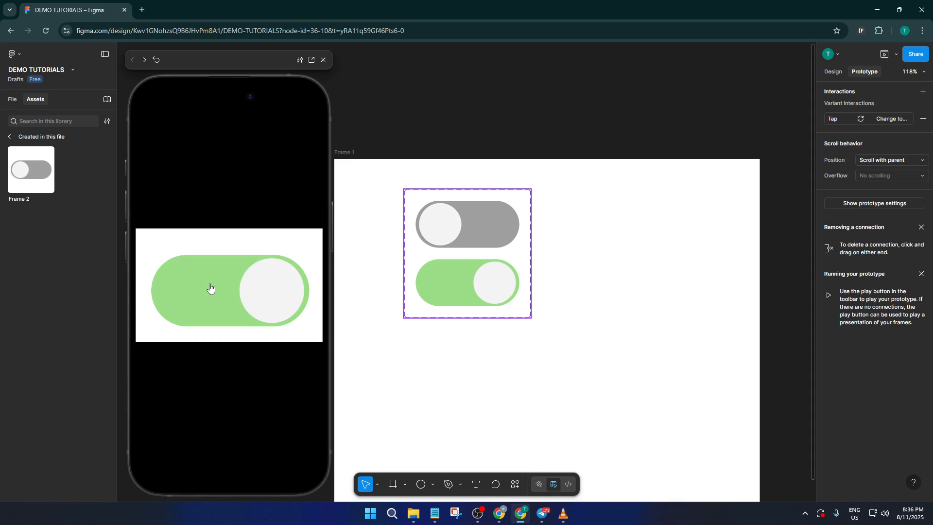
pyautogui.click(210, 287)
pyautogui.click(210, 287)
pyautogui.click(210, 287)
pyautogui.click(210, 287)
pyautogui.click(210, 289)
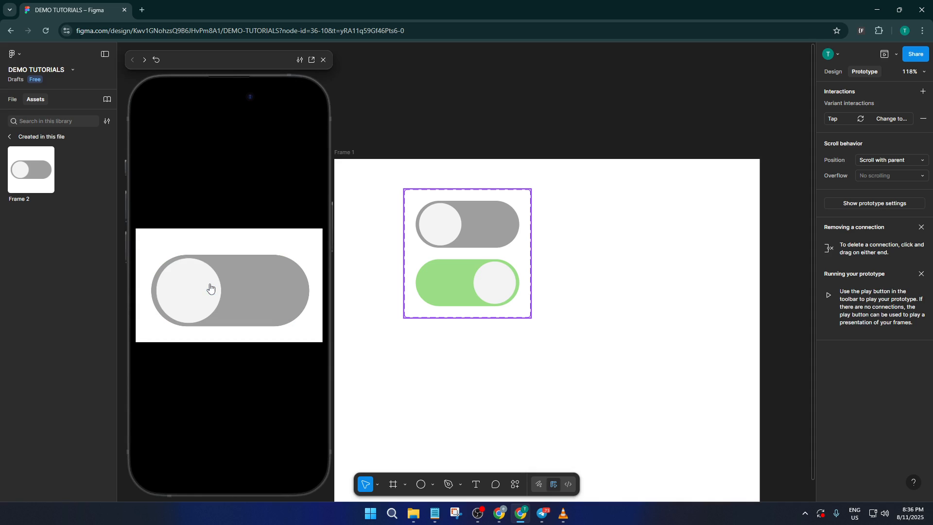
pyautogui.click(202, 289)
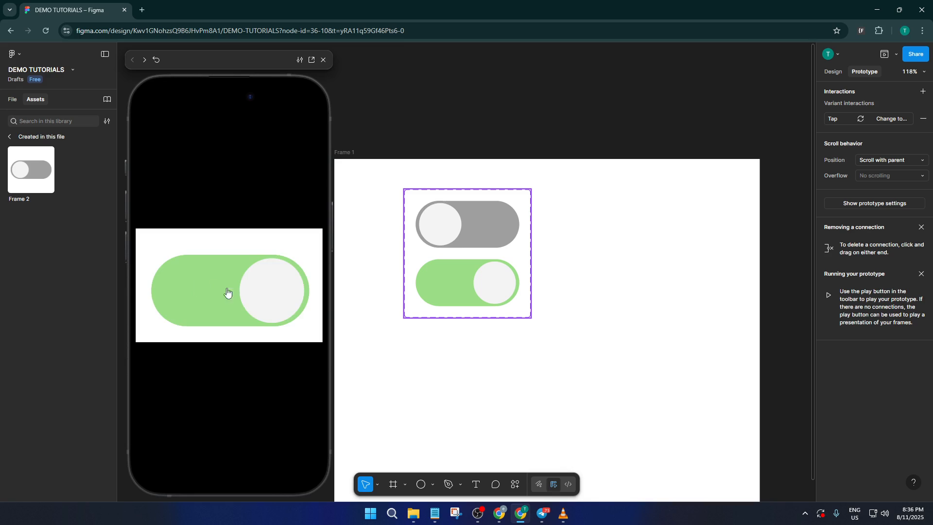
pyautogui.click(271, 293)
pyautogui.click(199, 295)
pyautogui.click(253, 297)
pyautogui.click(197, 297)
pyautogui.click(258, 299)
pyautogui.click(186, 301)
pyautogui.click(273, 304)
pyautogui.click(197, 299)
pyautogui.click(263, 303)
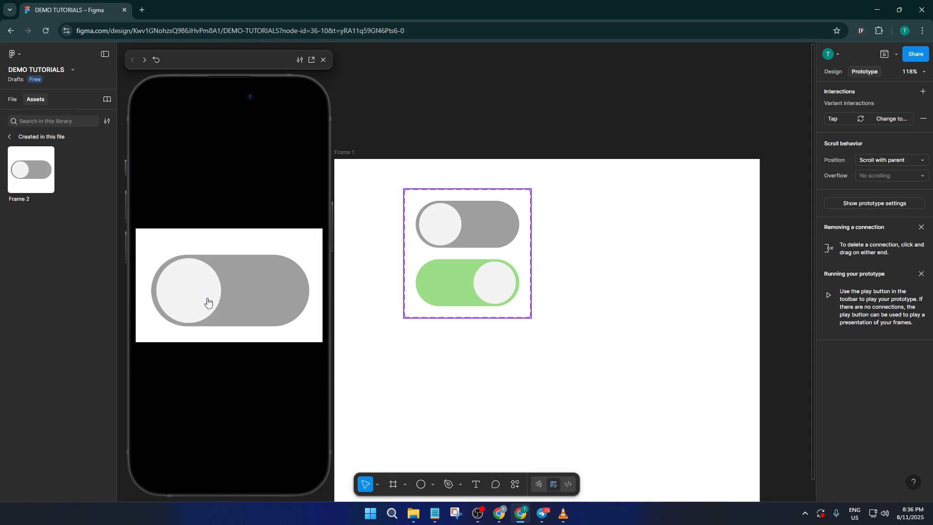
pyautogui.click(206, 302)
pyautogui.click(269, 303)
pyautogui.click(202, 301)
pyautogui.click(276, 305)
pyautogui.click(200, 302)
pyautogui.click(257, 303)
pyautogui.click(212, 301)
pyautogui.click(252, 302)
pyautogui.click(204, 299)
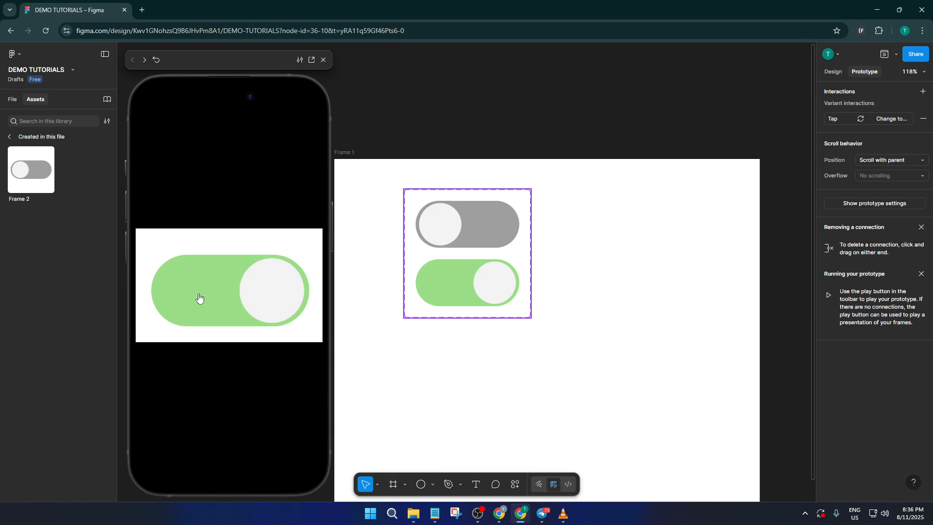
pyautogui.click(274, 298)
pyautogui.click(209, 299)
pyautogui.click(277, 299)
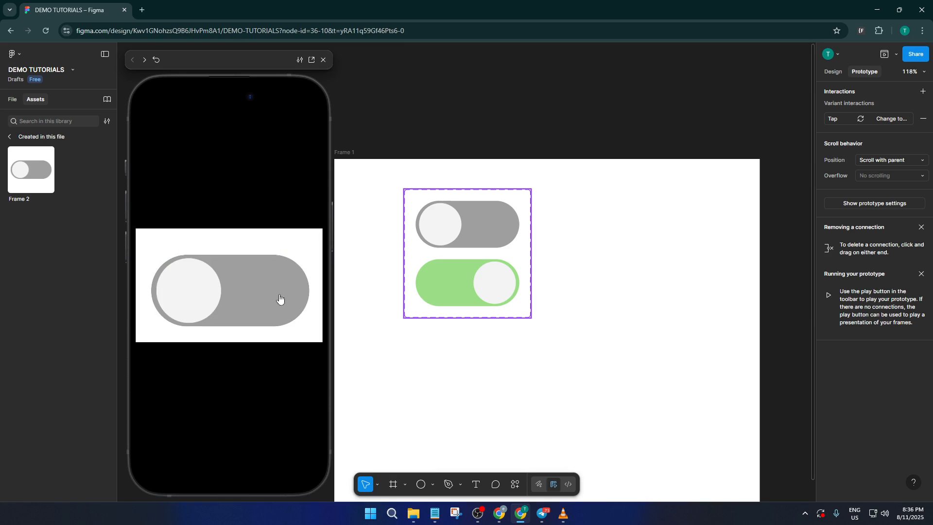